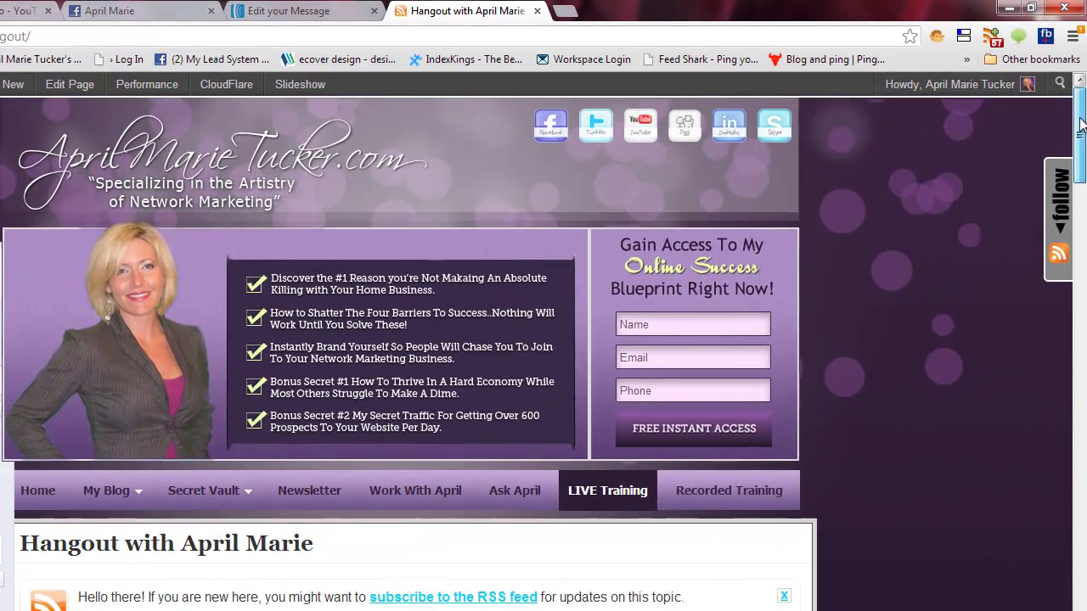
Look over the live training page, including its schedule, topic heading and embedded Hangout video.
{"action": "scroll", "coordinate": [1081, 125], "scroll_direction": "down", "scroll_amount": 1}
{"action": "scroll", "coordinate": [1081, 125], "scroll_direction": "up", "scroll_amount": 1}
{"action": "scroll", "coordinate": [1081, 128], "scroll_direction": "down", "scroll_amount": 1}
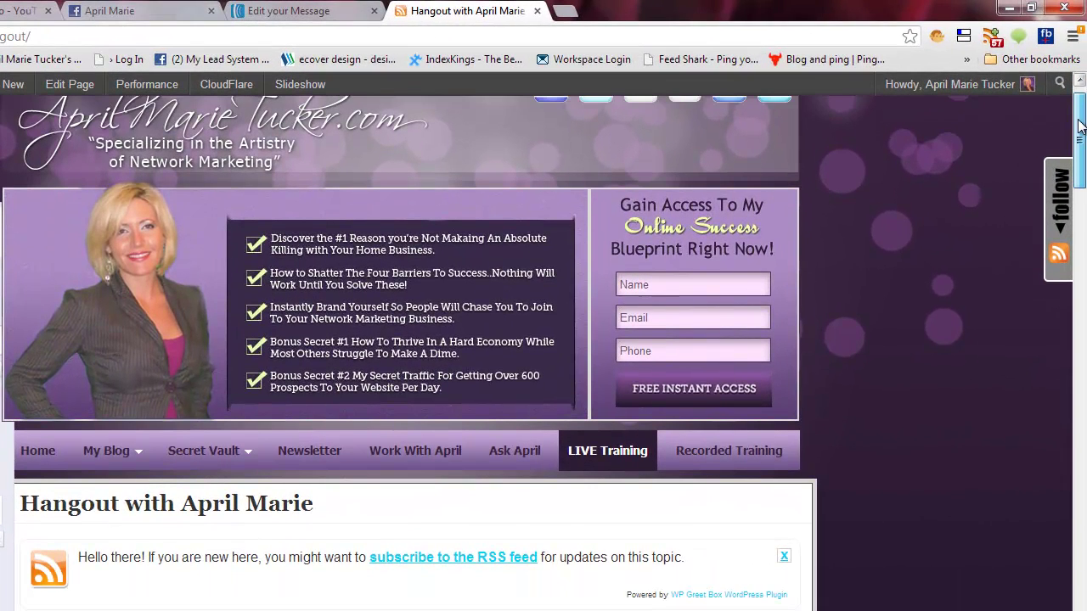
{"action": "left_click_drag", "start_coordinate": [1081, 125], "coordinate": [1083, 268]}
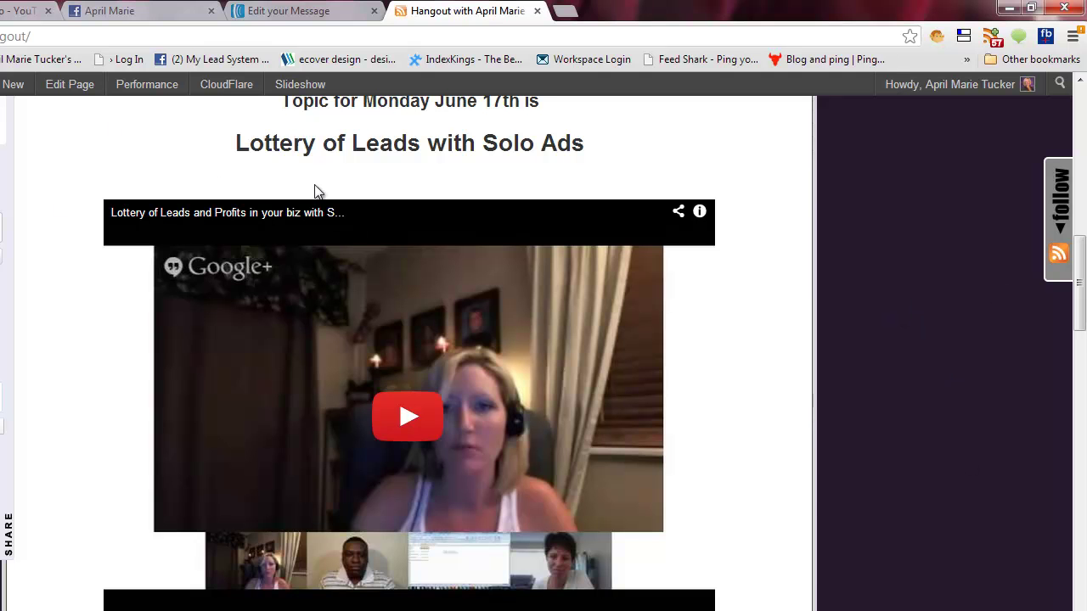
{"action": "left_click_drag", "start_coordinate": [1081, 280], "coordinate": [1076, 129]}
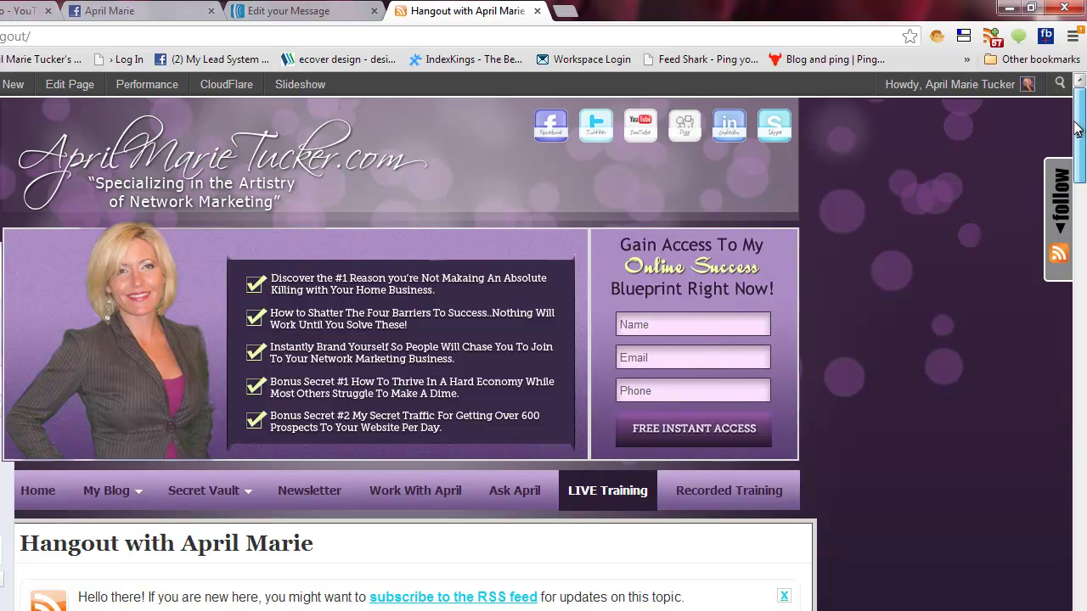
{"action": "left_click_drag", "start_coordinate": [1076, 129], "coordinate": [1075, 300]}
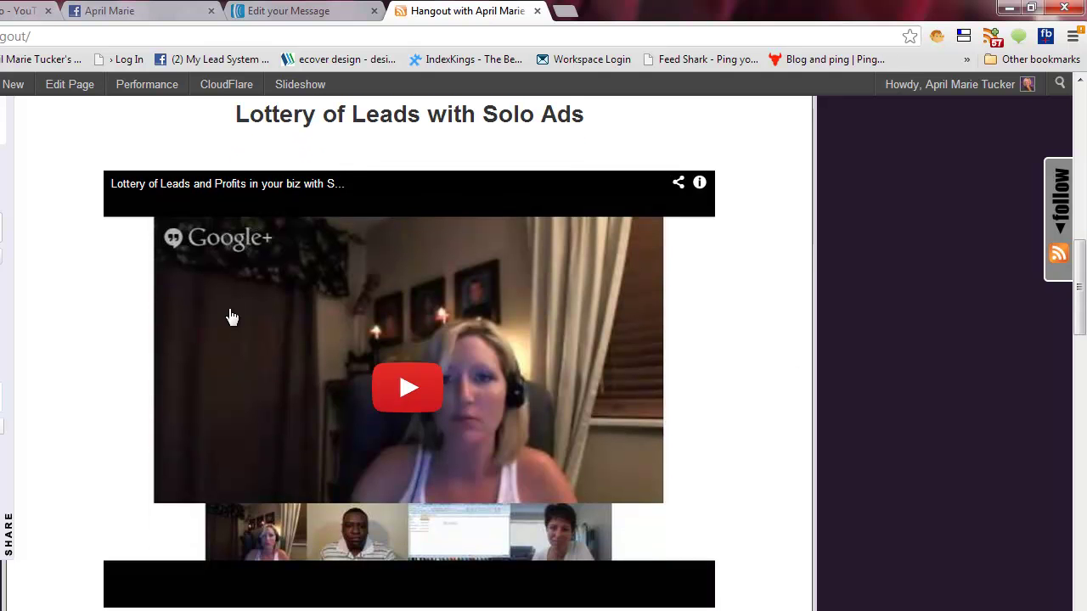
{"action": "left_click", "coordinate": [1084, 194]}
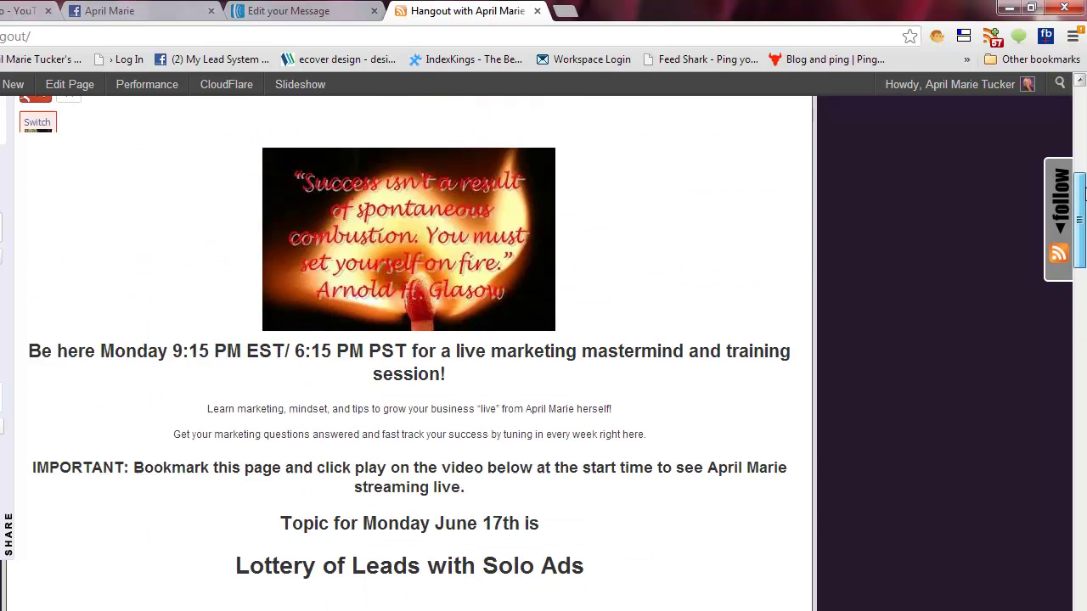
{"action": "left_click_drag", "start_coordinate": [1083, 193], "coordinate": [1083, 105]}
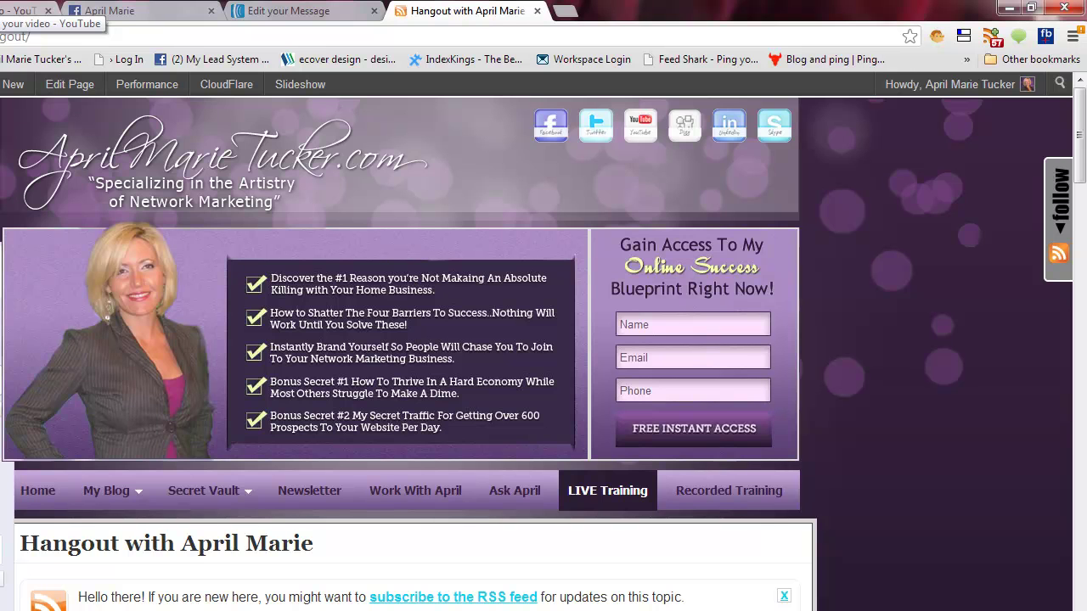
Switch to YouTube's upload page and launch a Google+ Hangouts On Air broadcast.
{"action": "left_click", "coordinate": [21, 10]}
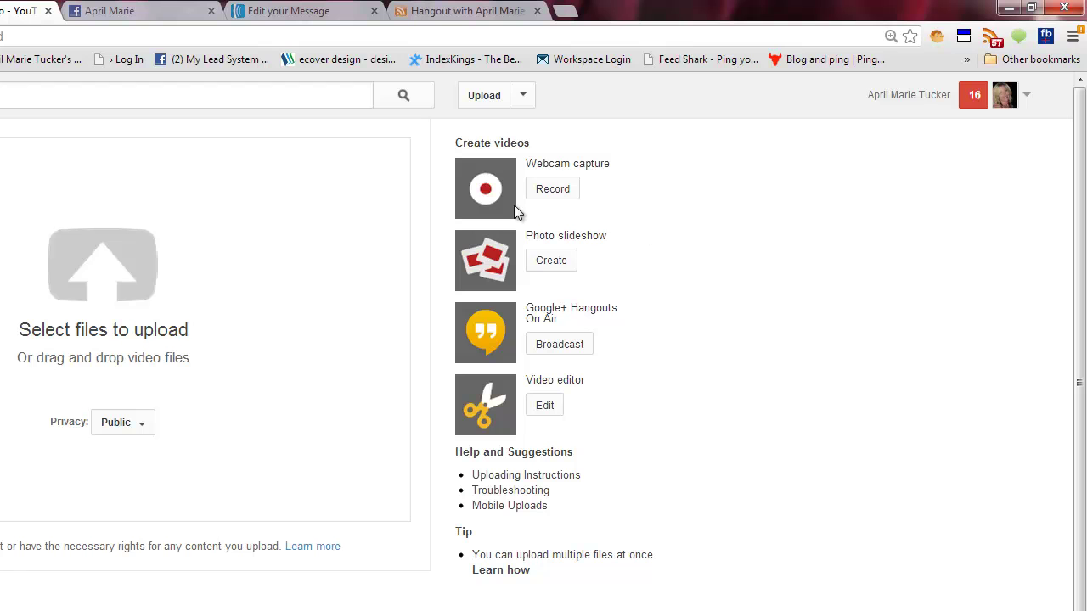
{"action": "left_click", "coordinate": [472, 96]}
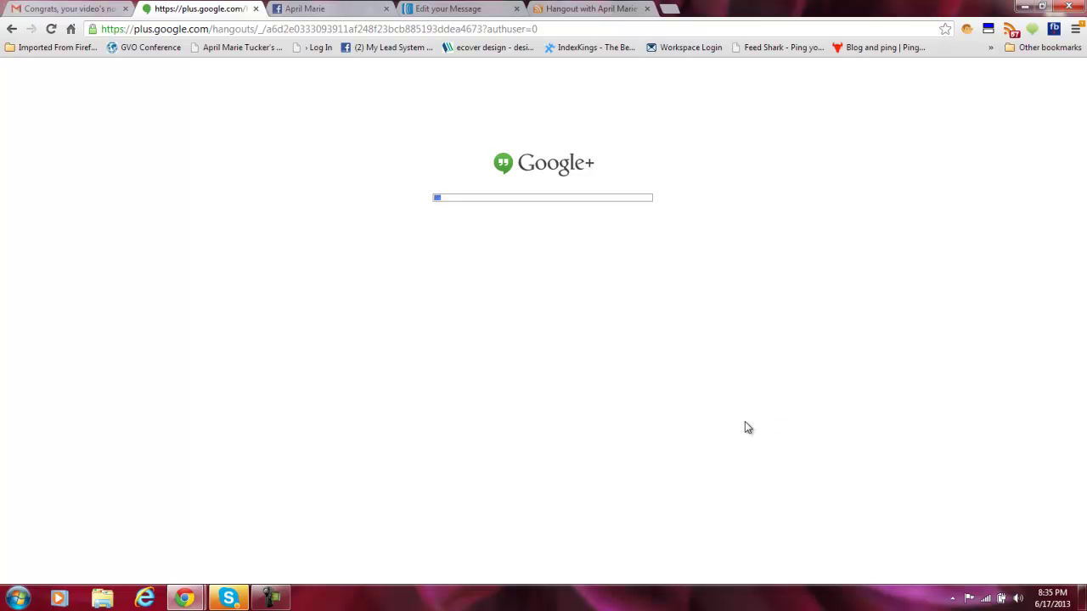
Close the Facebook and message editor pages, discarding the unsaved message changes, and return to the Google+ Hangouts setup.
{"action": "left_click", "coordinate": [387, 10]}
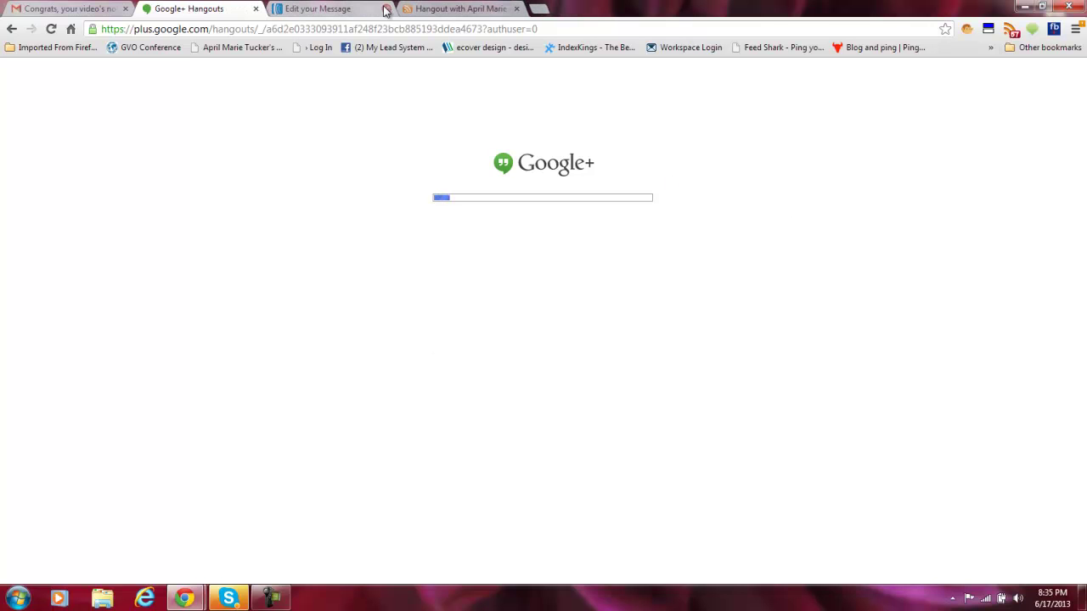
{"action": "left_click", "coordinate": [387, 10]}
{"action": "left_click", "coordinate": [552, 335]}
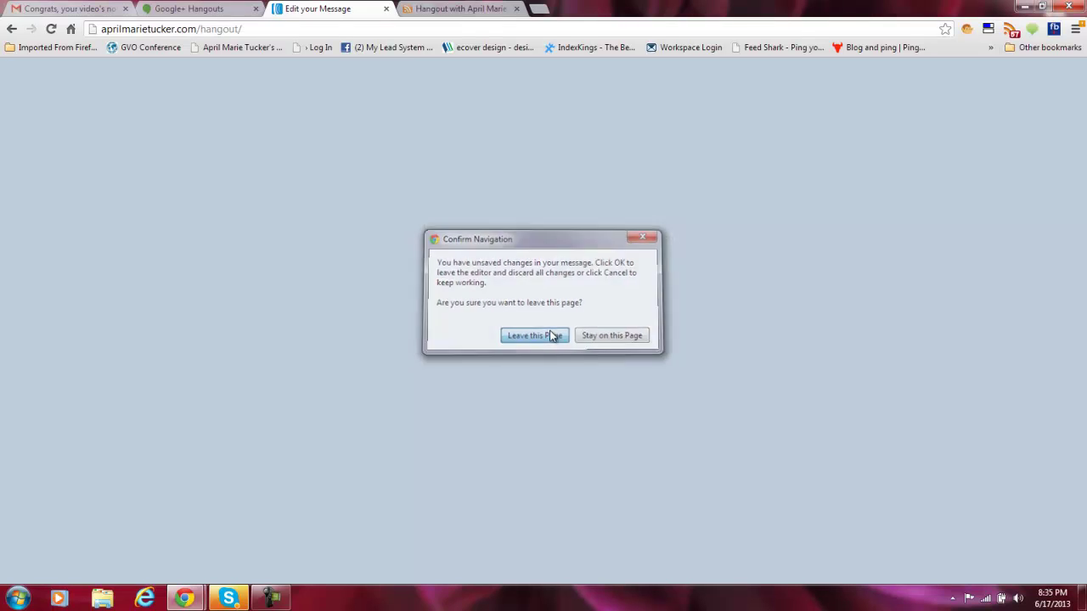
{"action": "left_click", "coordinate": [213, 10]}
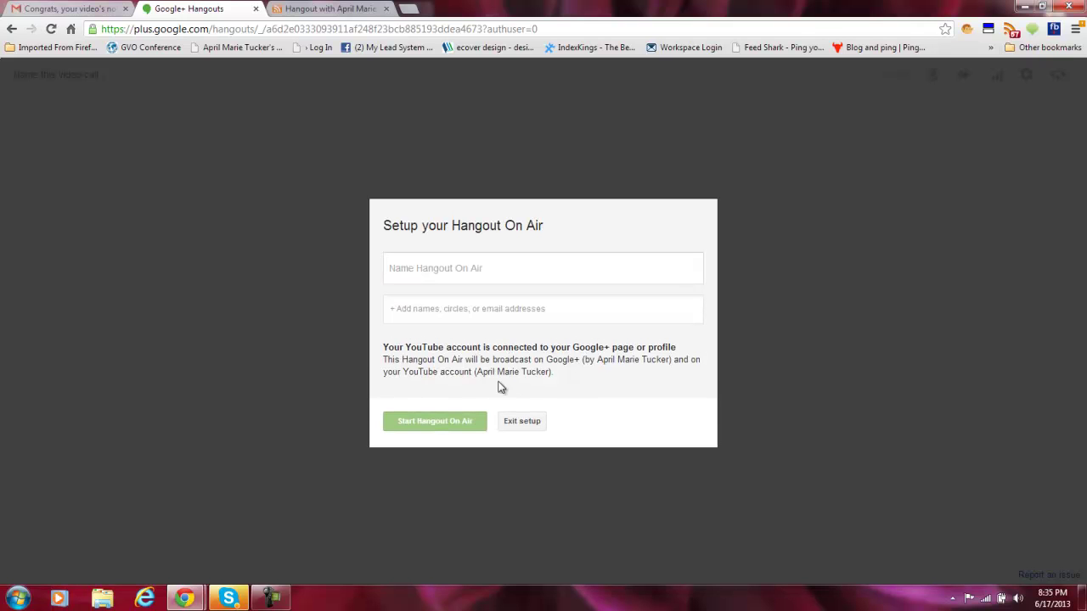
Name the Hangout On Air with the host's first names in possessive form followed by "Team Mastermind".
{"action": "left_click", "coordinate": [526, 270]}
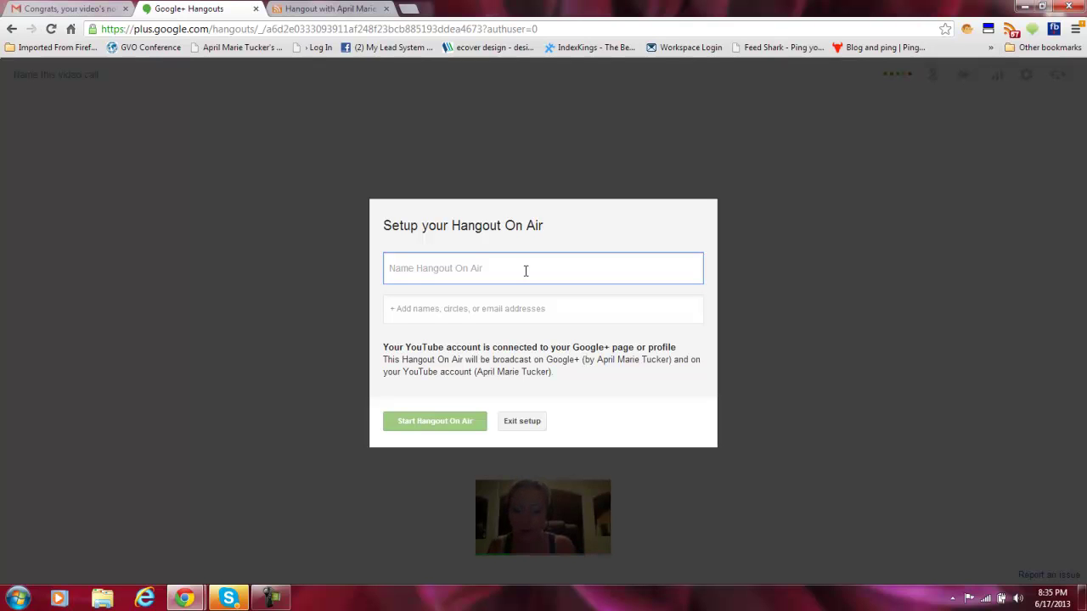
{"action": "type", "text": "Team Master"}
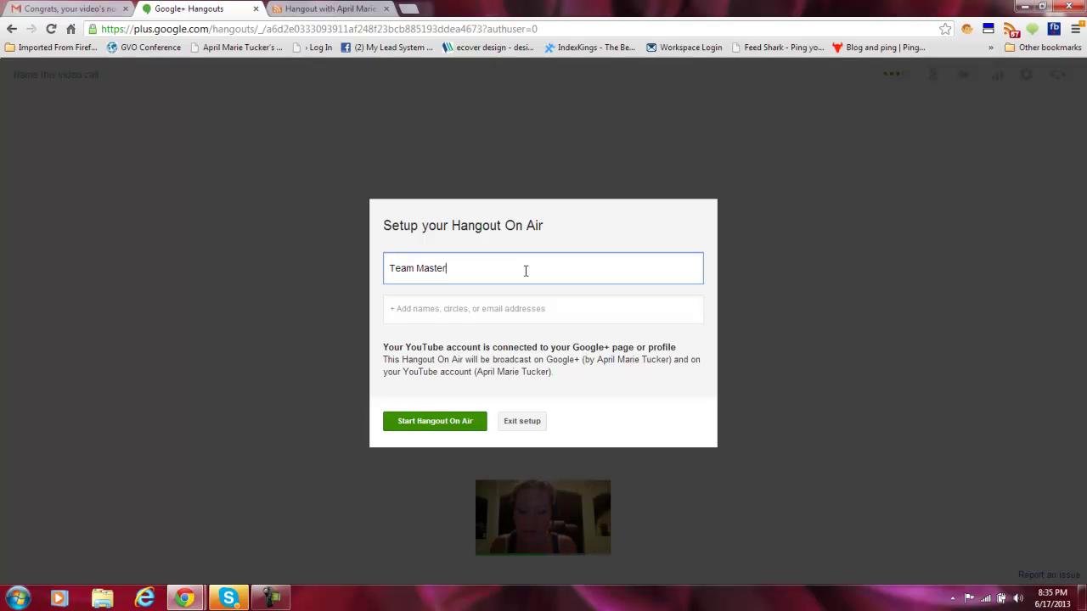
{"action": "type", "text": "mind"}
{"action": "key", "text": "Home"}
{"action": "type", "text": "April "}
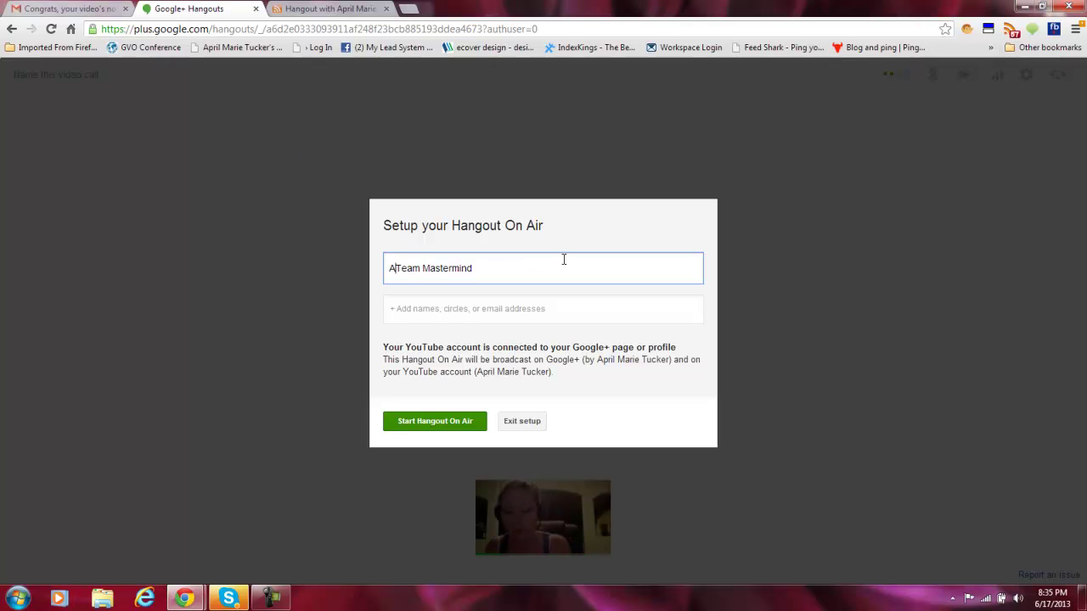
{"action": "type", "text": "Marie's"}
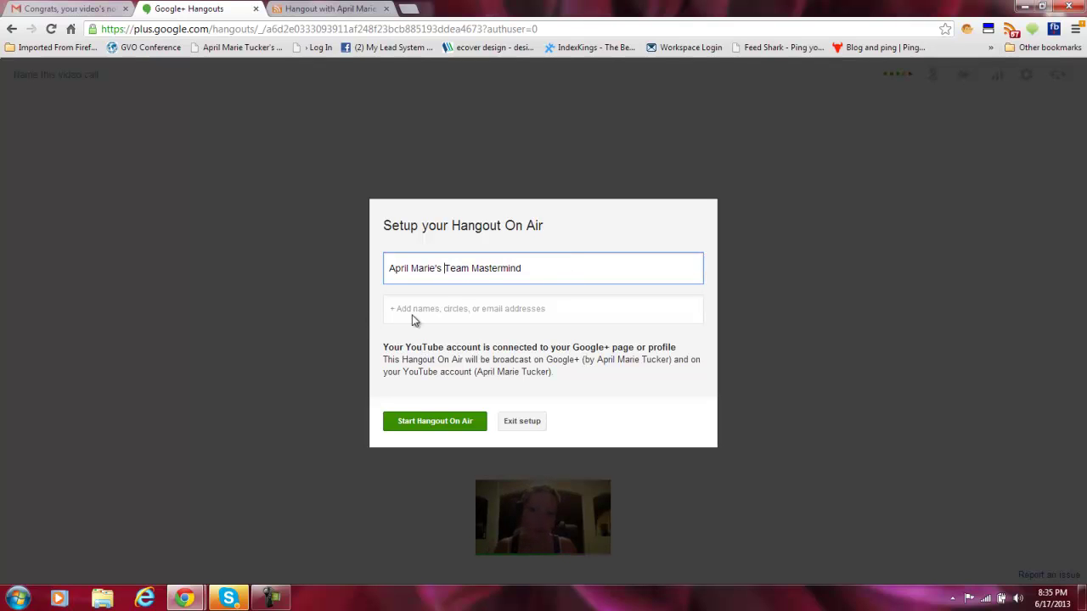
Invite two contacts by name to the Hangout On Air and start it.
{"action": "left_click", "coordinate": [443, 303]}
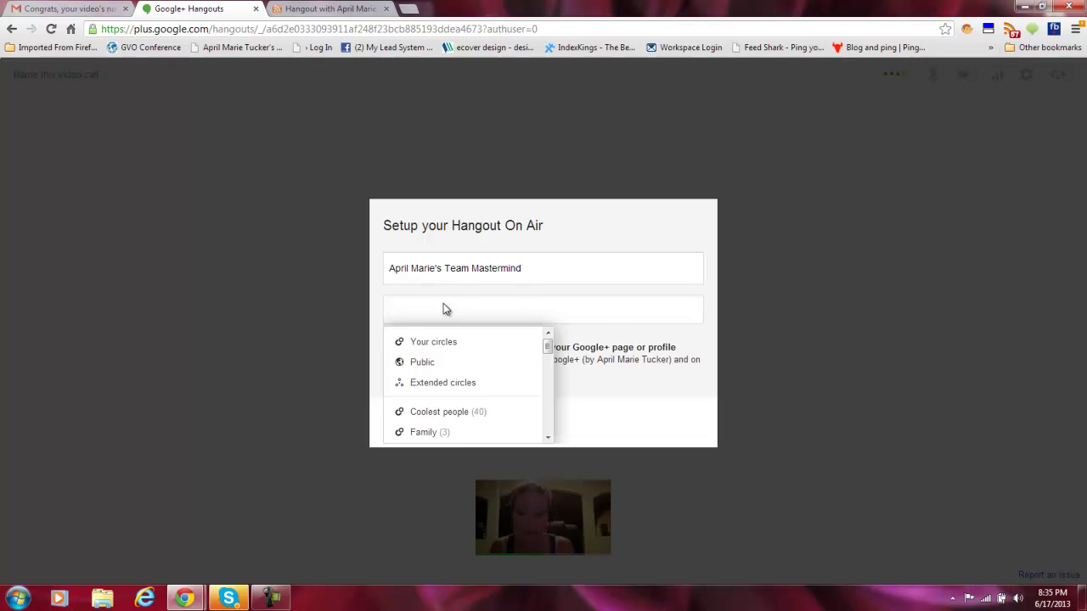
{"action": "type", "text": "Leone"}
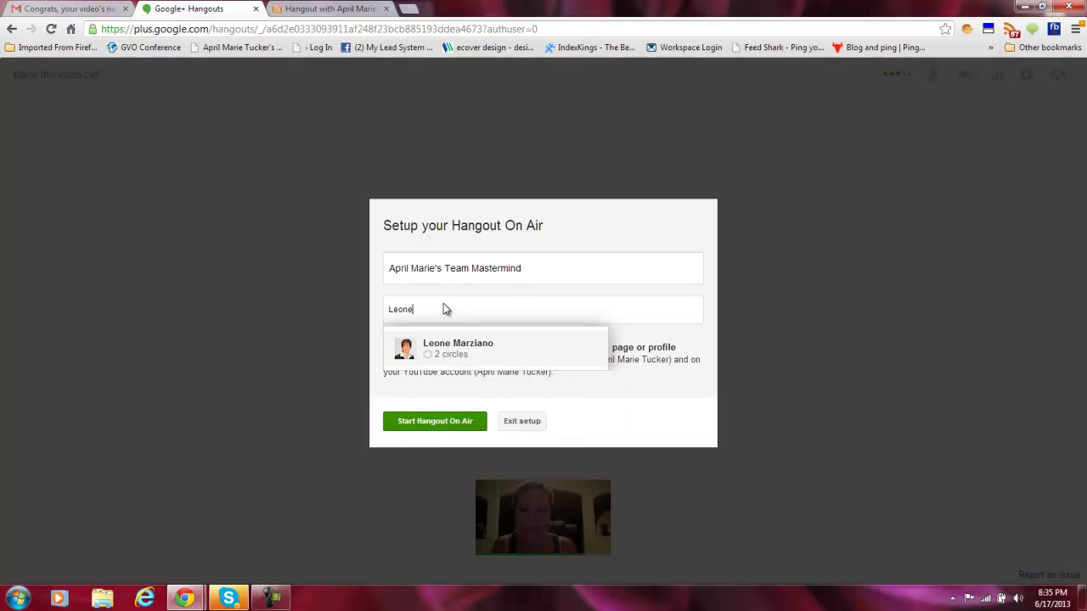
{"action": "key", "text": "Return"}
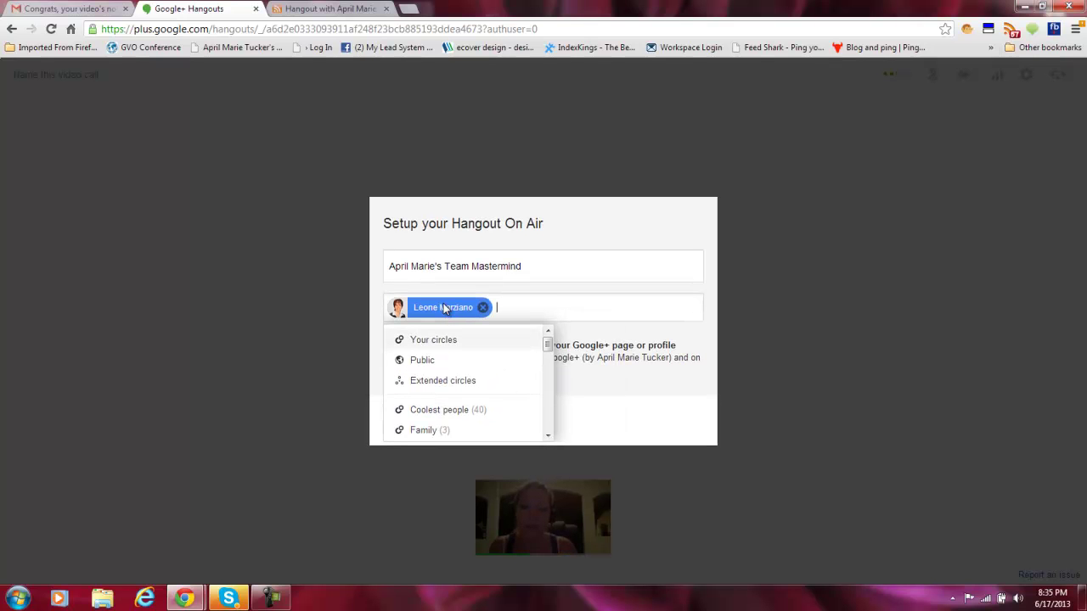
{"action": "type", "text": "Darren"}
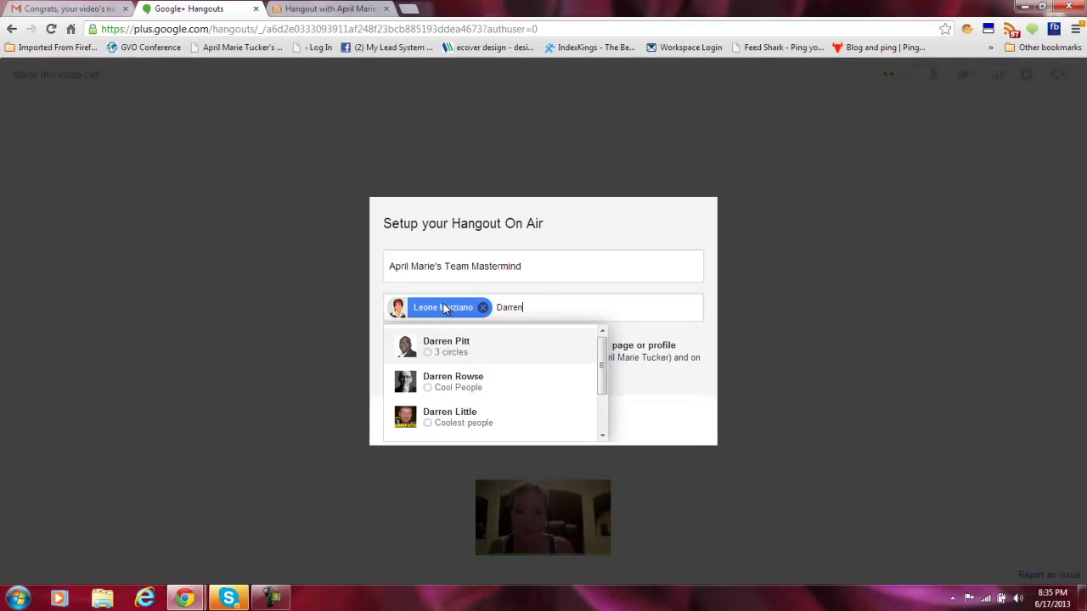
{"action": "key", "text": "Return"}
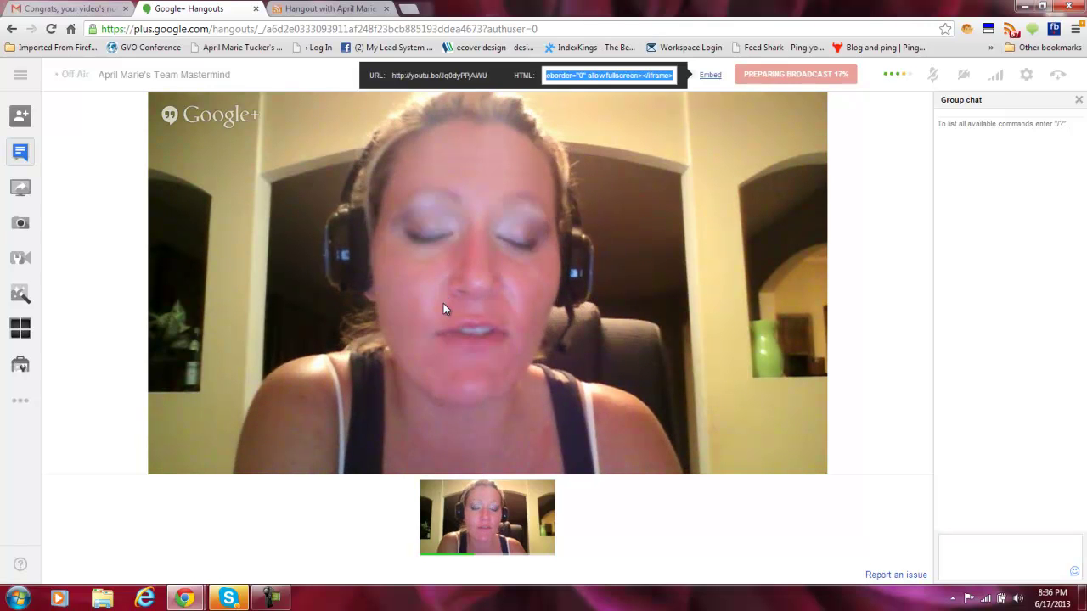
Copy the broadcast's HTML embed code.
{"action": "key", "text": "Menu"}
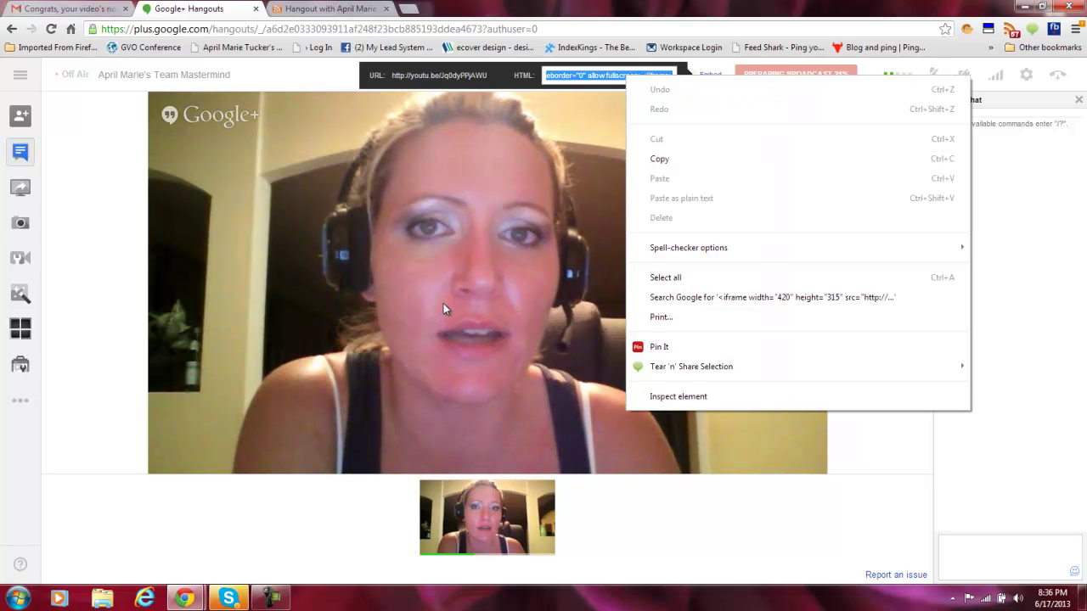
{"action": "key", "text": "Down"}
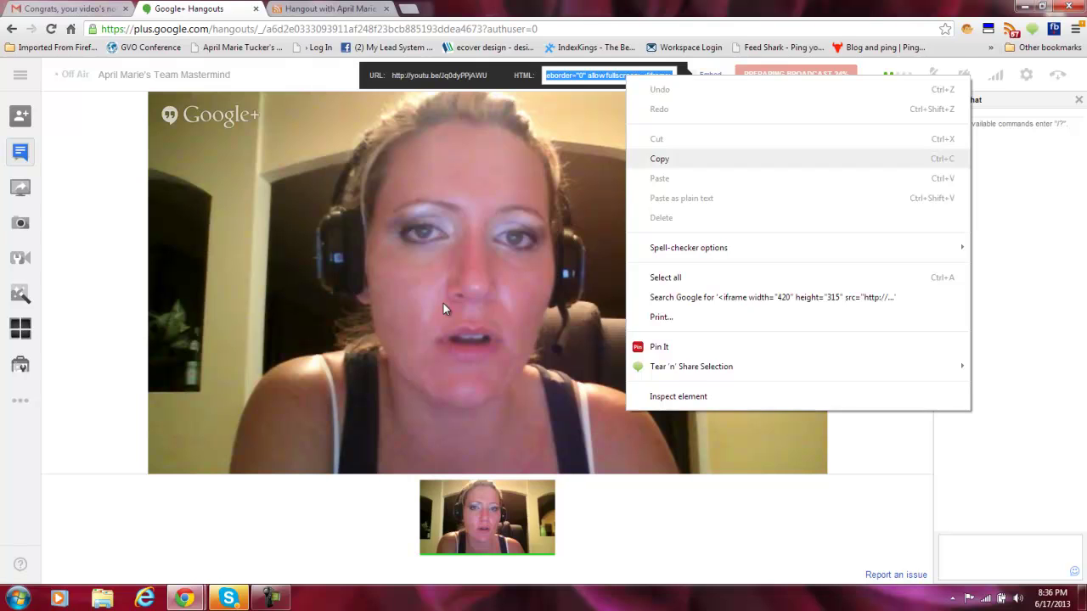
{"action": "key", "text": "Return"}
Open the live training page for editing in WordPress and show its content as HTML text.
{"action": "key", "text": "ctrl+Tab"}
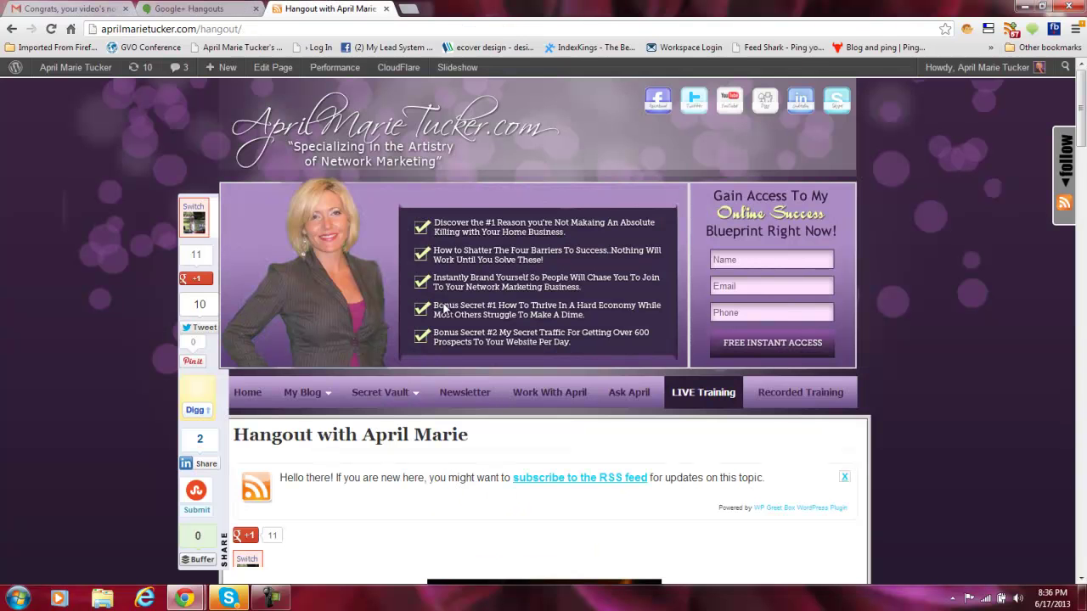
{"action": "scroll", "coordinate": [443, 307], "scroll_direction": "down", "scroll_amount": 4}
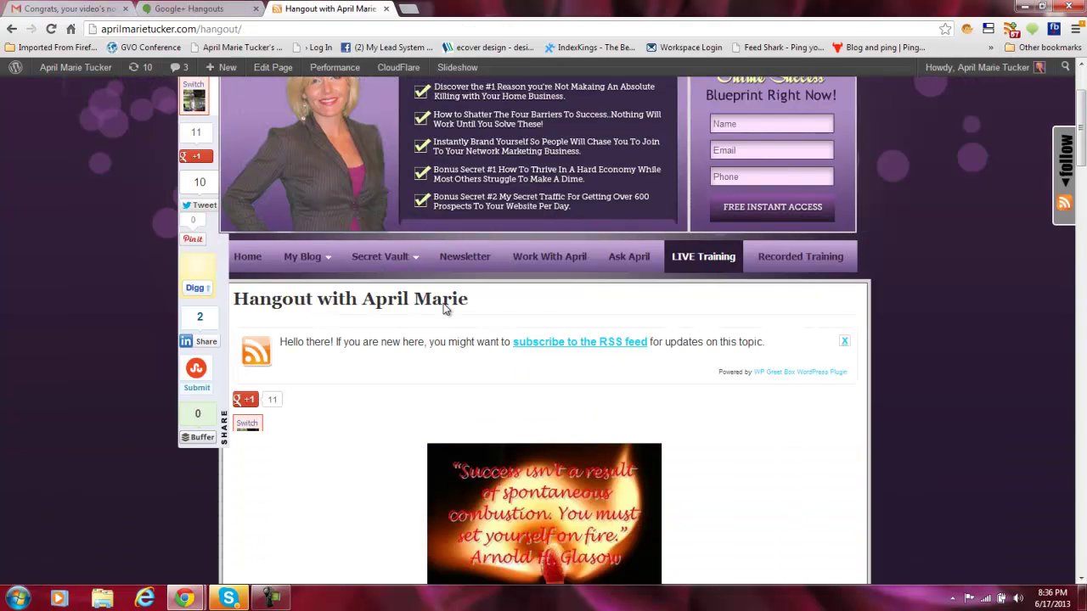
{"action": "key", "text": "F5"}
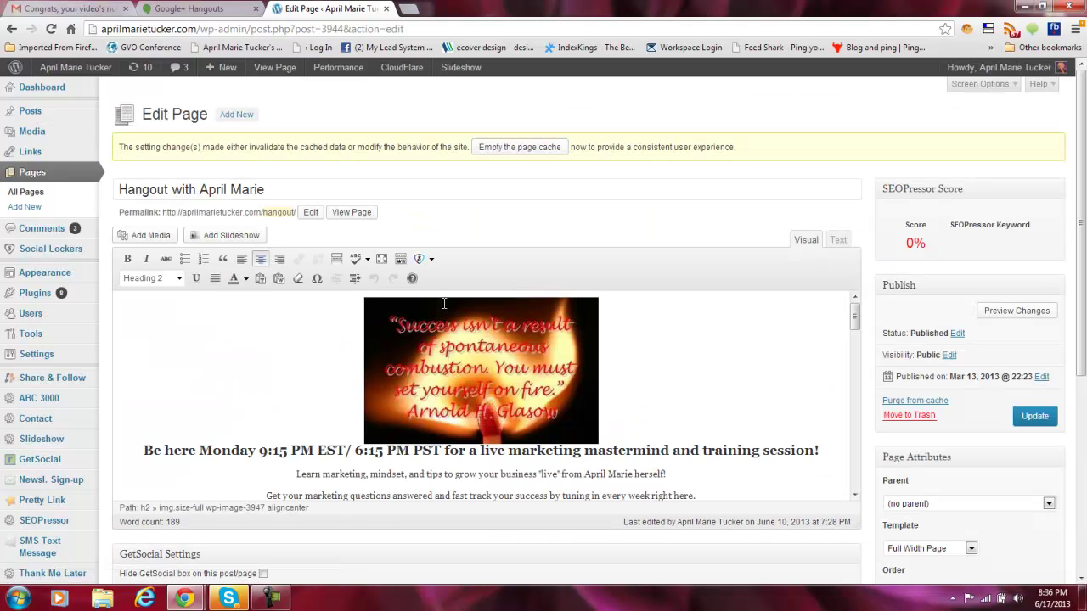
{"action": "scroll", "coordinate": [442, 302], "scroll_direction": "down", "scroll_amount": 2}
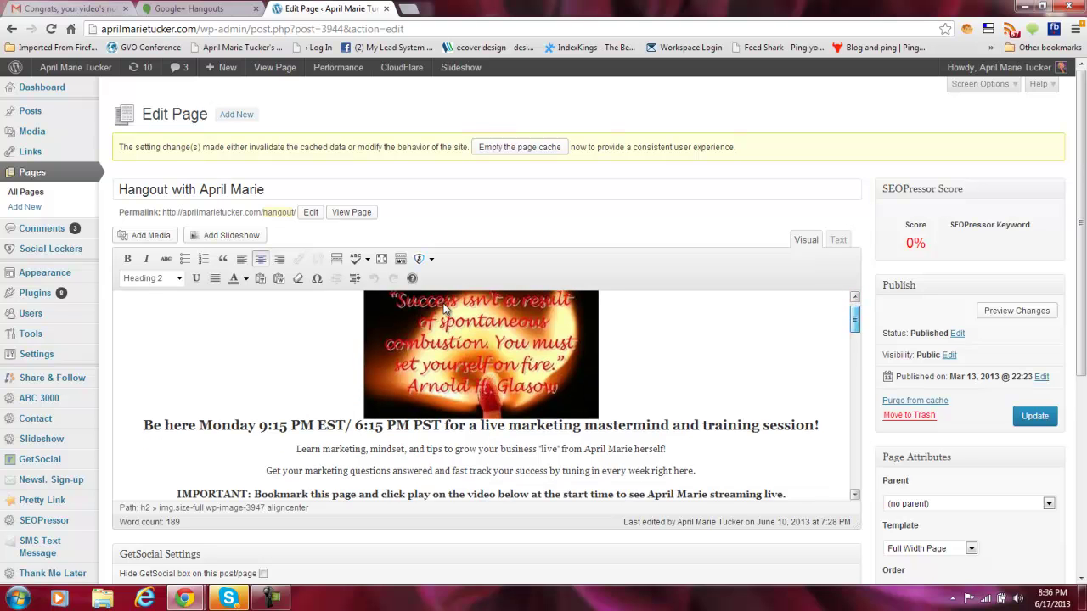
{"action": "scroll", "coordinate": [442, 309], "scroll_direction": "down", "scroll_amount": 4}
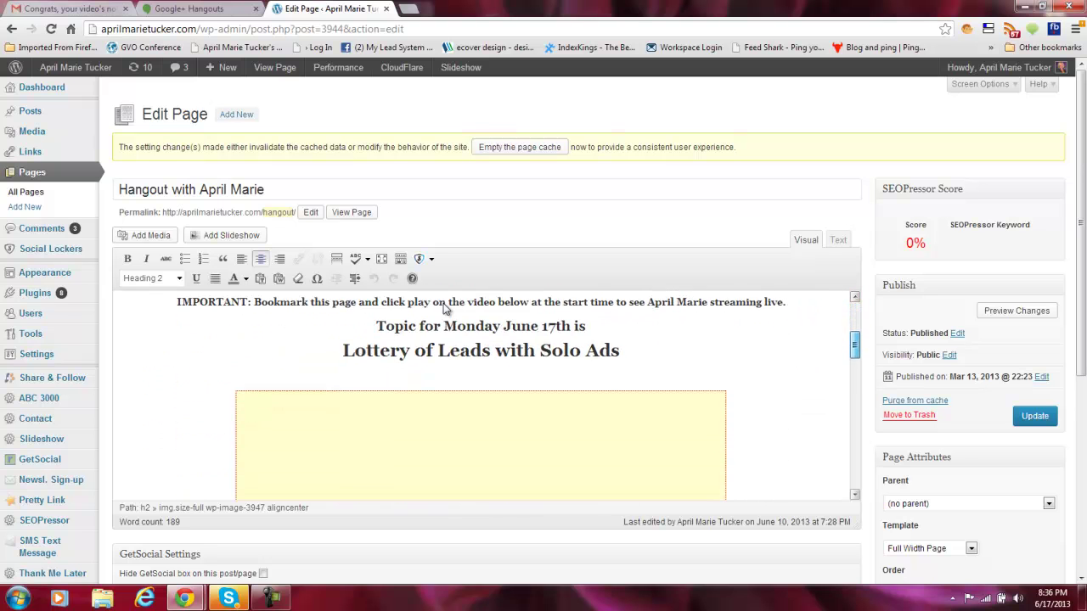
{"action": "scroll", "coordinate": [442, 309], "scroll_direction": "up", "scroll_amount": 3}
{"action": "scroll", "coordinate": [442, 309], "scroll_direction": "up", "scroll_amount": 1}
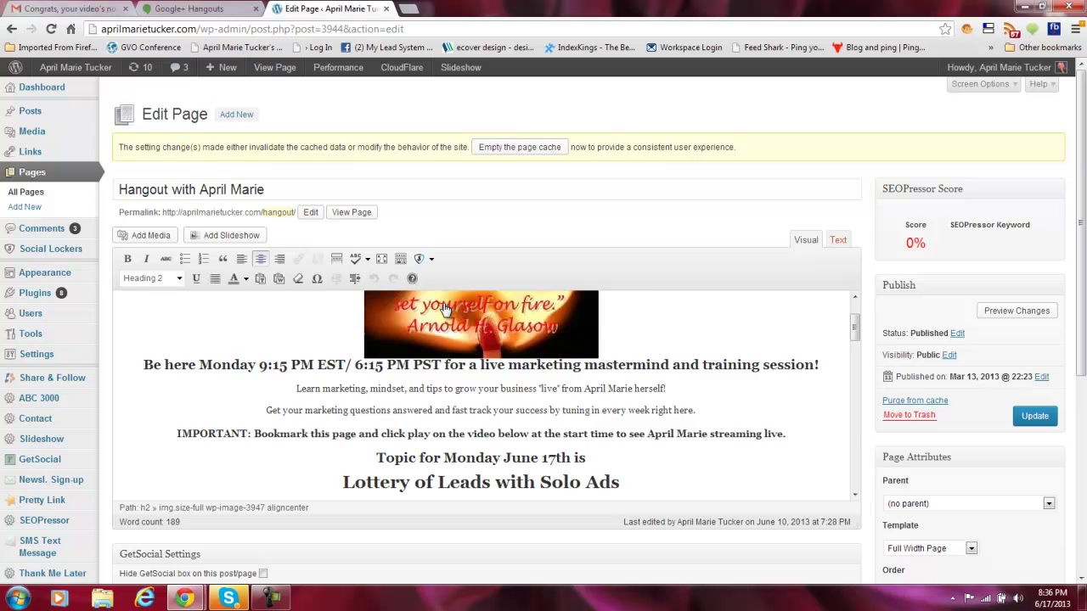
{"action": "scroll", "coordinate": [444, 303], "scroll_direction": "down", "scroll_amount": 1}
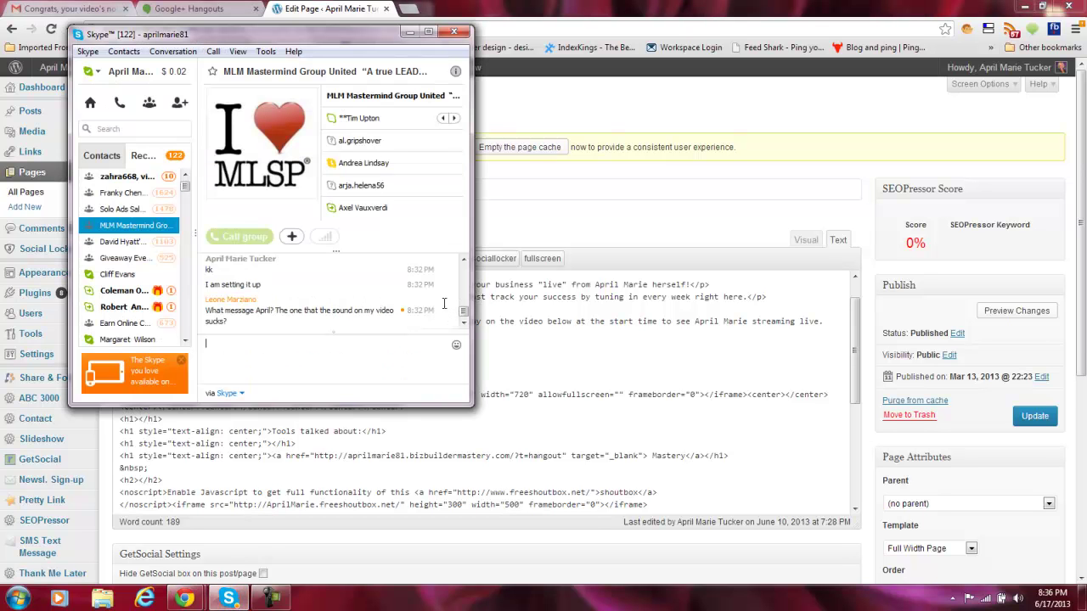
Send "Here's the embed code for tonight" followed by the copied iframe code to the MLM Mastermind Group United chat in Skype.
{"action": "type", "text": "he embed code for tonight"}
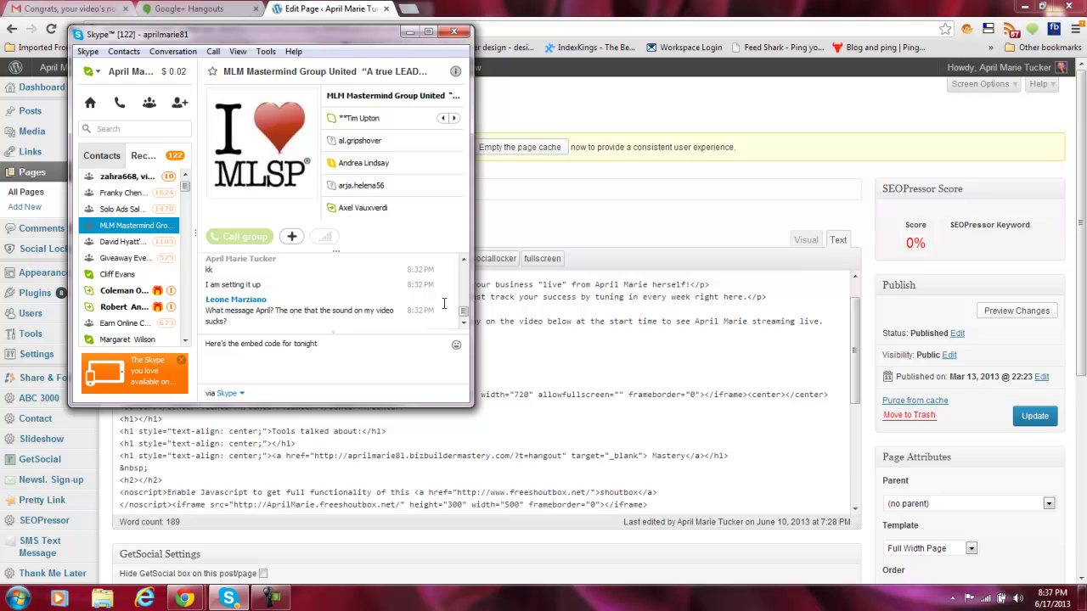
{"action": "key", "text": "ctrl+v"}
{"action": "key", "text": "Return"}
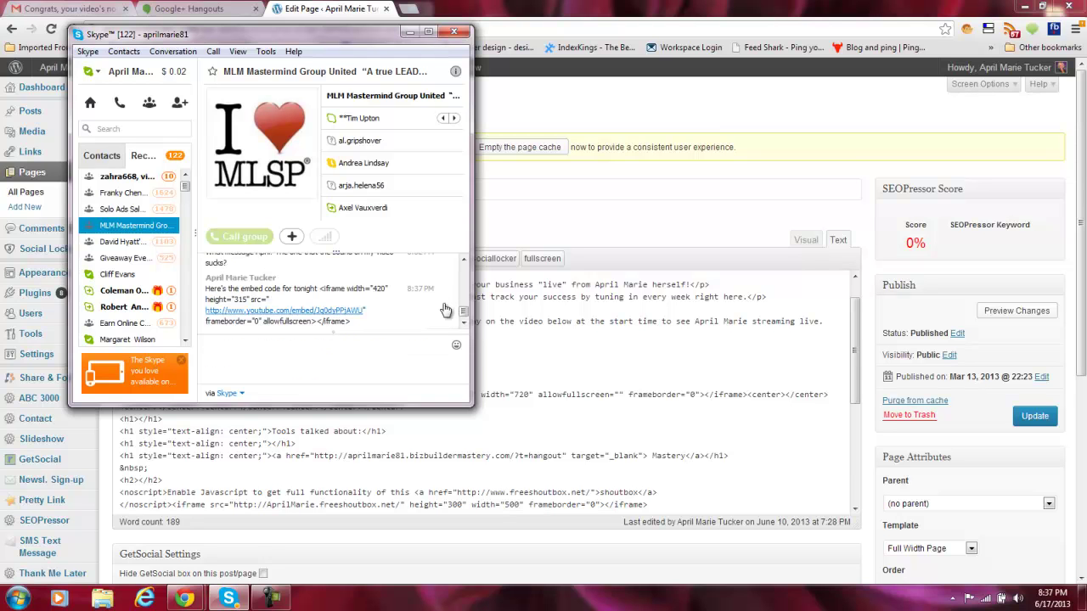
Copy only the YouTube embed URL from the sent Skype message.
{"action": "left_click_drag", "start_coordinate": [206, 310], "coordinate": [443, 303]}
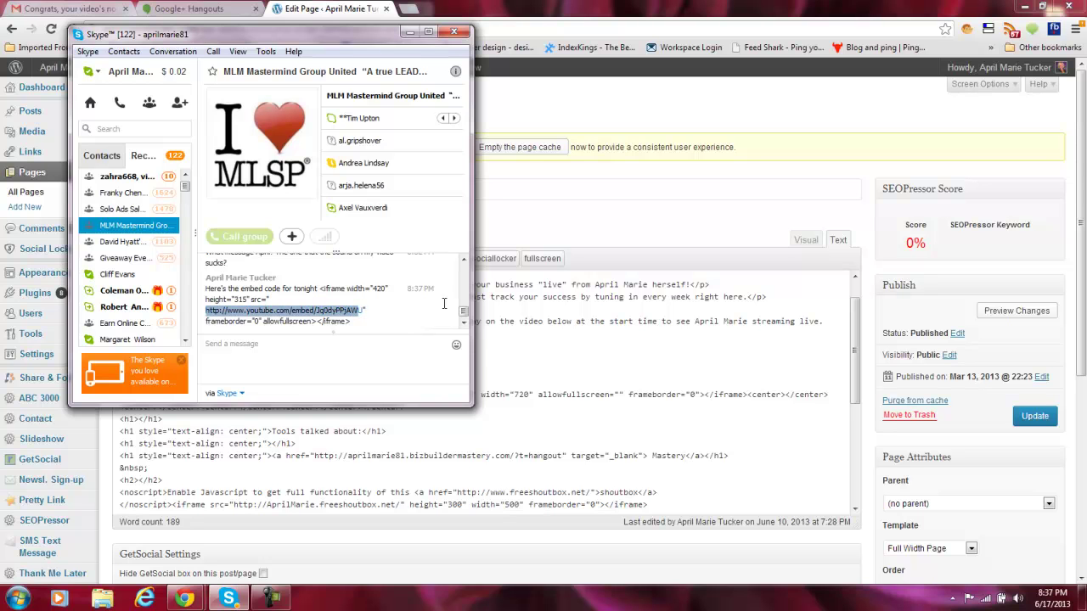
{"action": "right_click", "coordinate": [361, 314]}
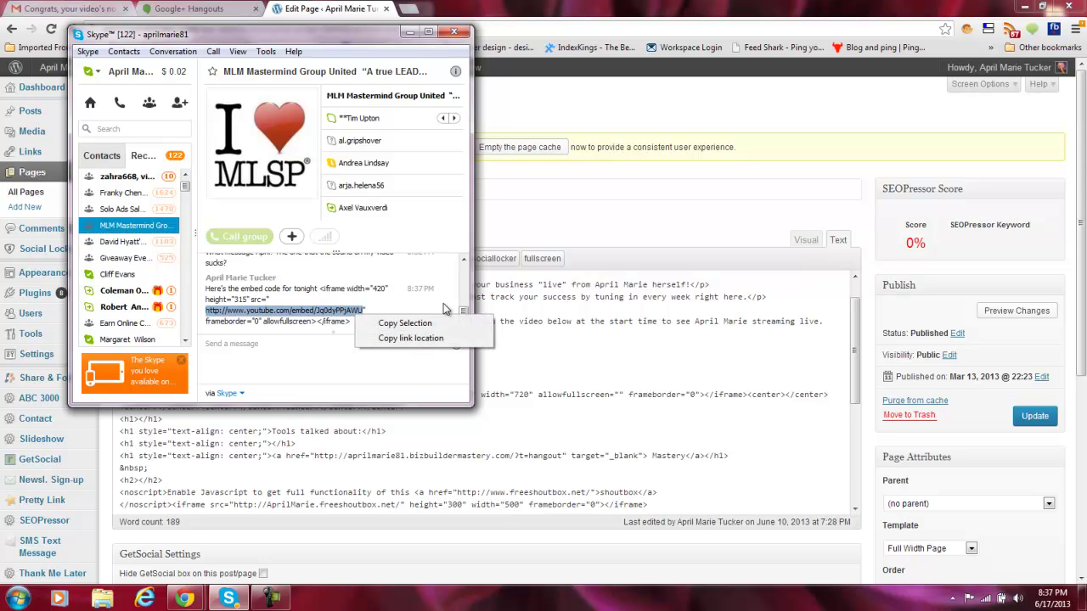
{"action": "left_click", "coordinate": [404, 323]}
Replace the iframe's YouTube source address in the WordPress page with the copied embed URL, and return to the Google+ Hangout.
{"action": "key", "text": "alt+Tab"}
{"action": "scroll", "coordinate": [444, 303], "scroll_direction": "up", "scroll_amount": 1}
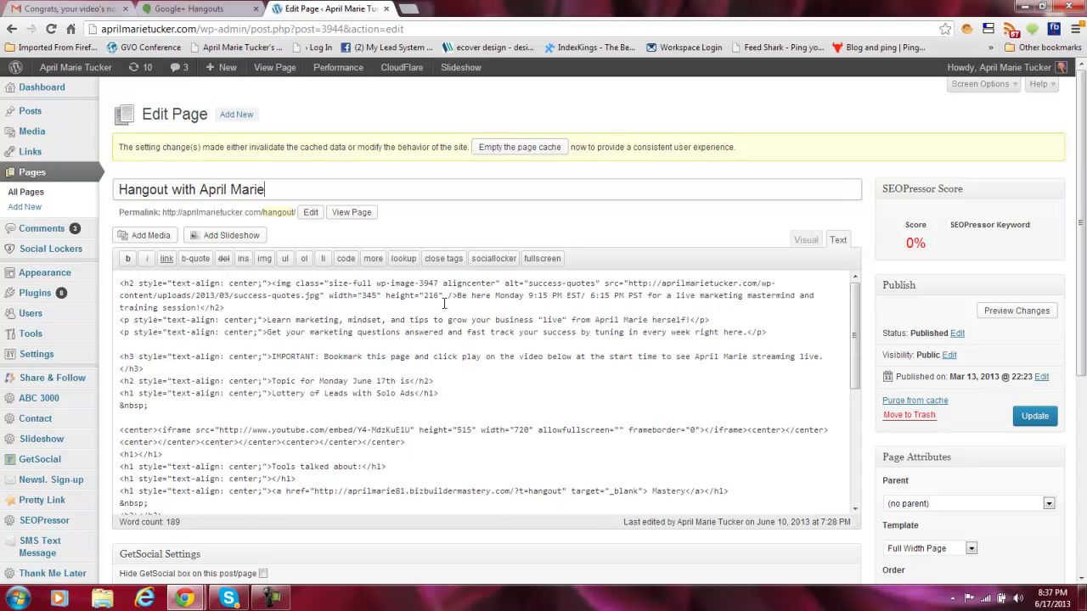
{"action": "key", "text": "Tab"}
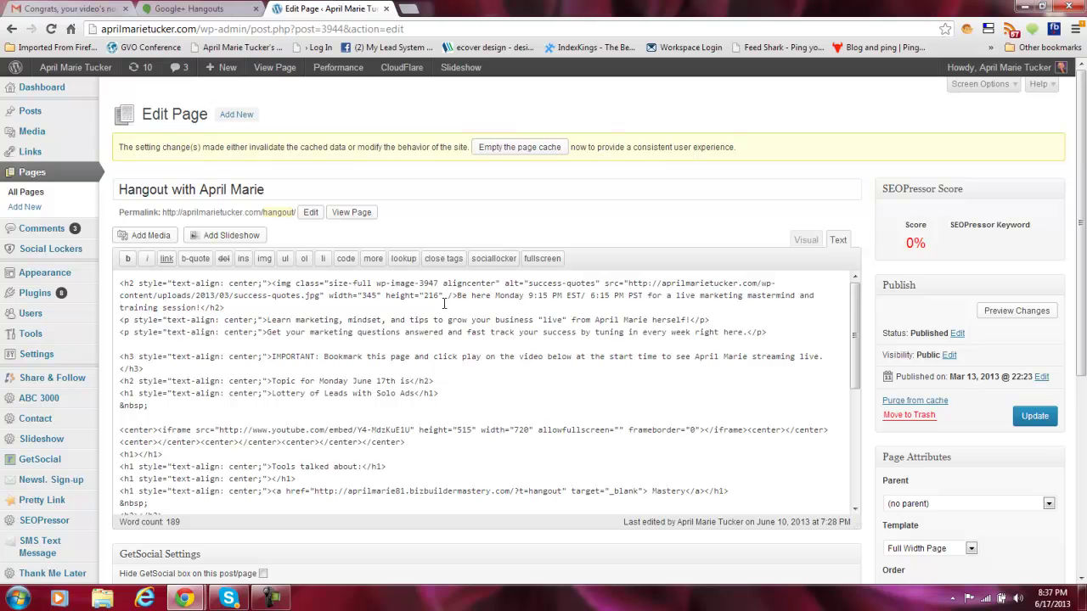
{"action": "key", "text": "shift+Right"}
{"action": "key", "text": "shift+Right"}
{"action": "key", "text": "shift+Right"}
{"action": "key", "text": "shift+Right"}
{"action": "key", "text": "shift+Right"}
{"action": "key", "text": "shift+Right"}
{"action": "key", "text": "shift+Right"}
{"action": "key", "text": "shift+Right"}
{"action": "key", "text": "shift+Right"}
{"action": "key", "text": "shift+Right"}
{"action": "key", "text": "shift+Right"}
{"action": "key", "text": "shift+Right"}
{"action": "key", "text": "shift+Right"}
{"action": "key", "text": "shift+Right"}
{"action": "key", "text": "shift+Right"}
{"action": "key", "text": "shift+Right"}
{"action": "key", "text": "shift+Right"}
{"action": "key", "text": "shift+Right"}
{"action": "key", "text": "shift+Right"}
{"action": "key", "text": "shift+Right"}
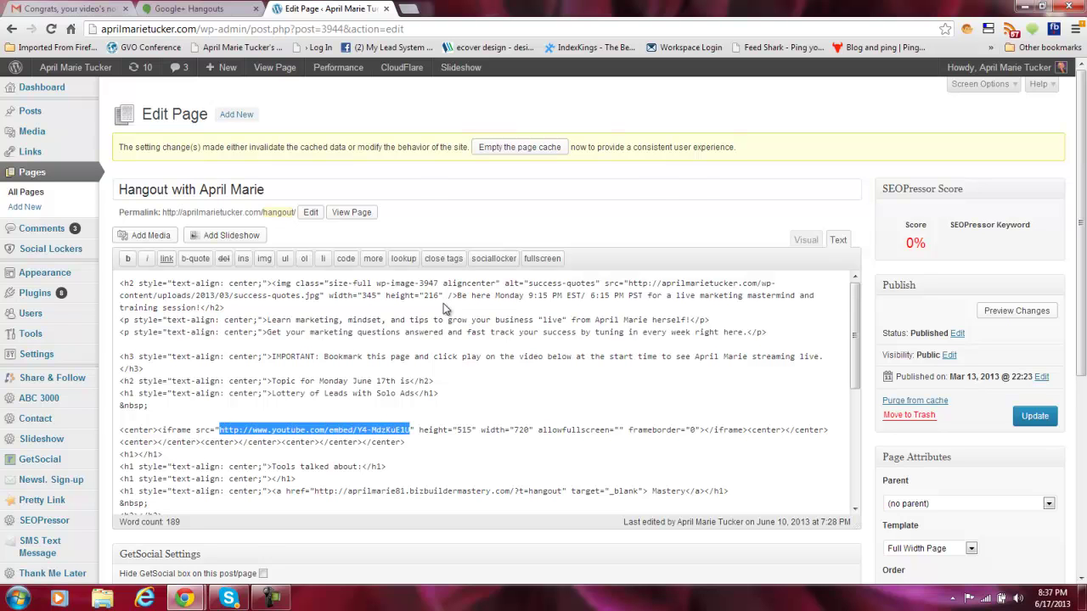
{"action": "key", "text": "Menu"}
{"action": "key", "text": "Up"}
{"action": "key", "text": "Down"}
{"action": "key", "text": "Down"}
{"action": "key", "text": "Down"}
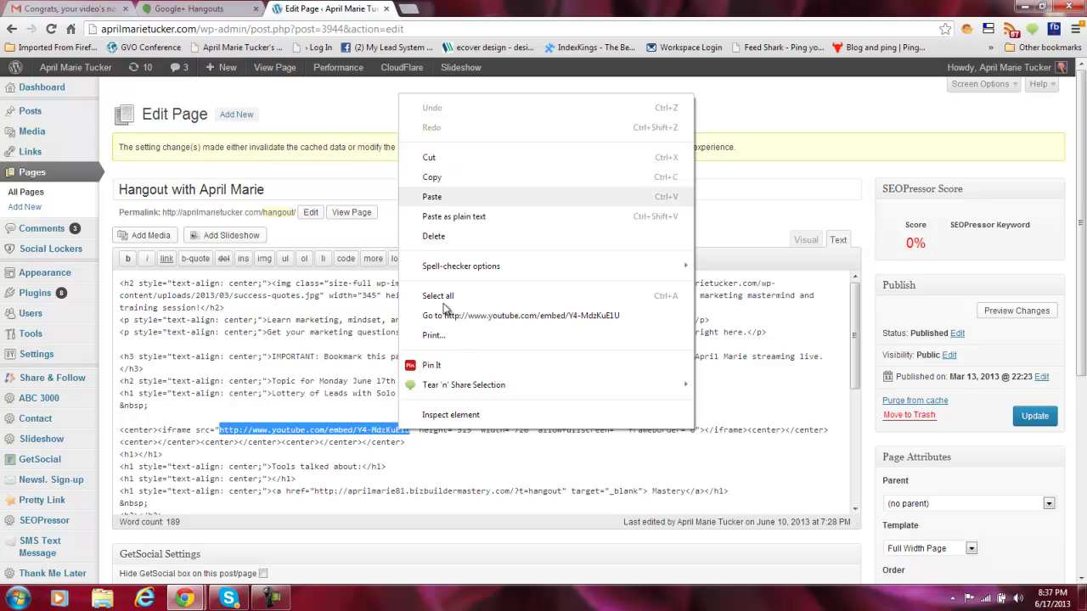
{"action": "key", "text": "Return"}
{"action": "key", "text": "ctrl+shift+Tab"}
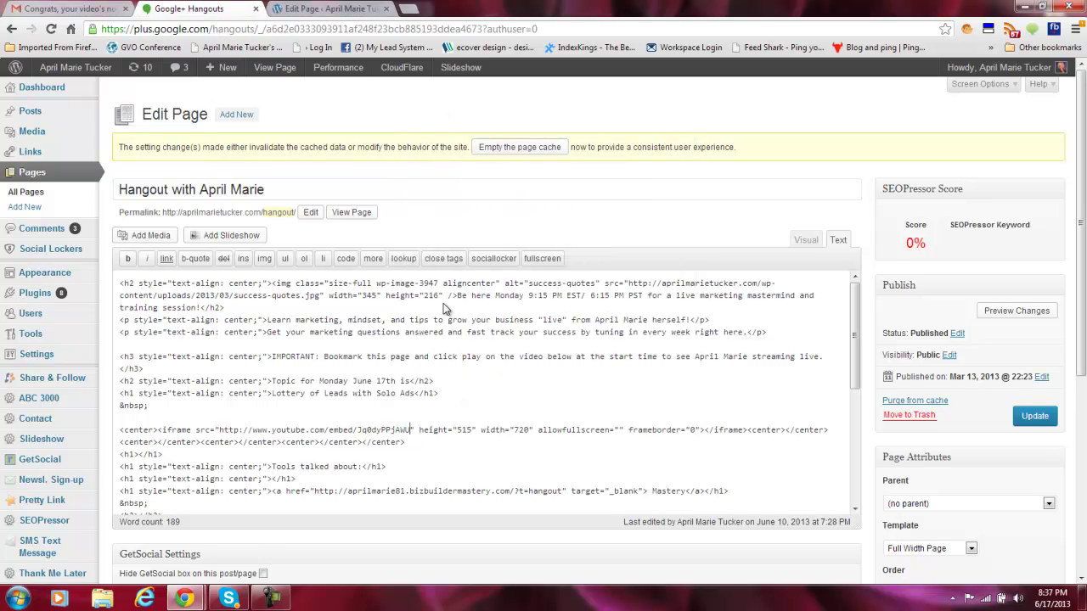